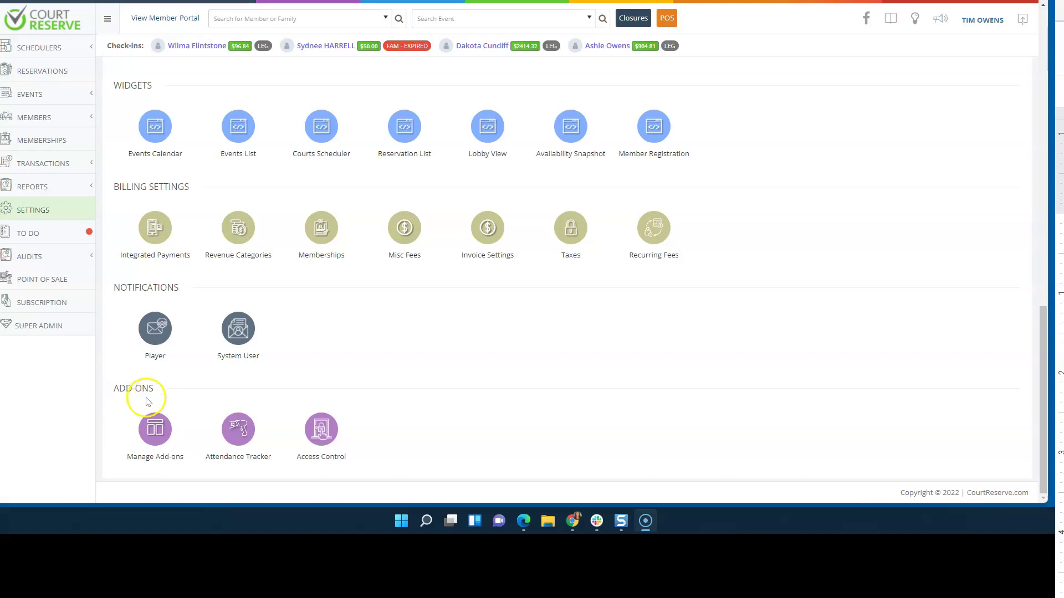
Go to Manage Add-ons and open the Setup for the checked Enable Text Alerts add-on.
{"action": "left_click", "coordinate": [154, 428]}
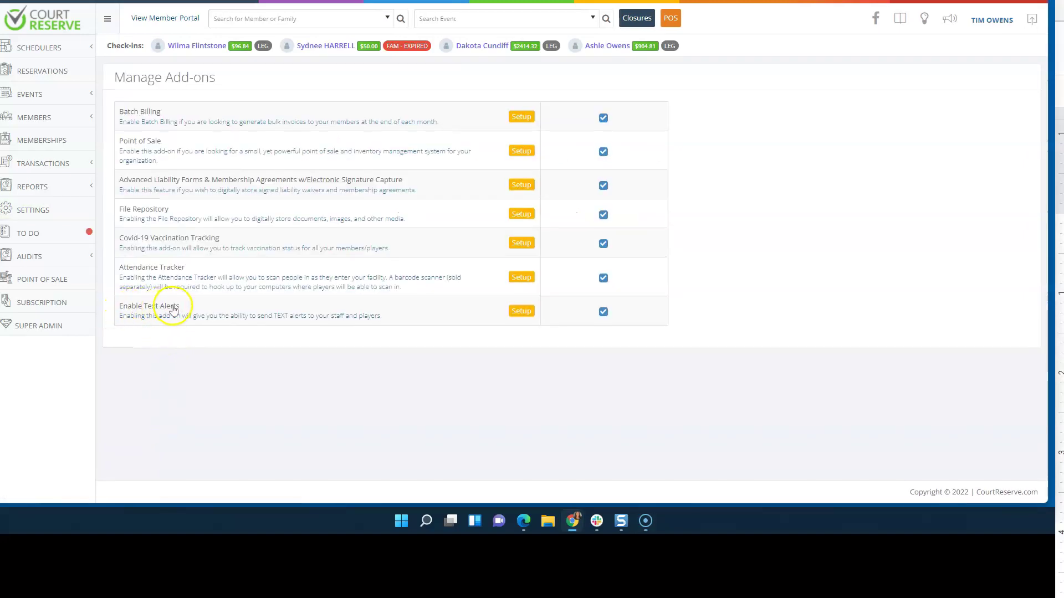
{"action": "left_click", "coordinate": [523, 314]}
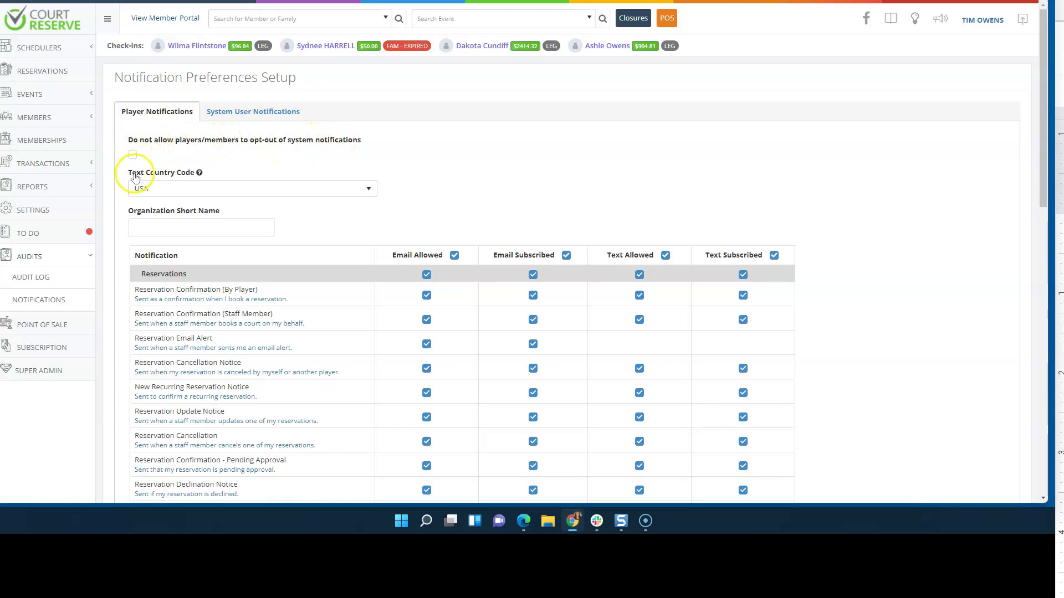
{"action": "mouse_move", "coordinate": [199, 173]}
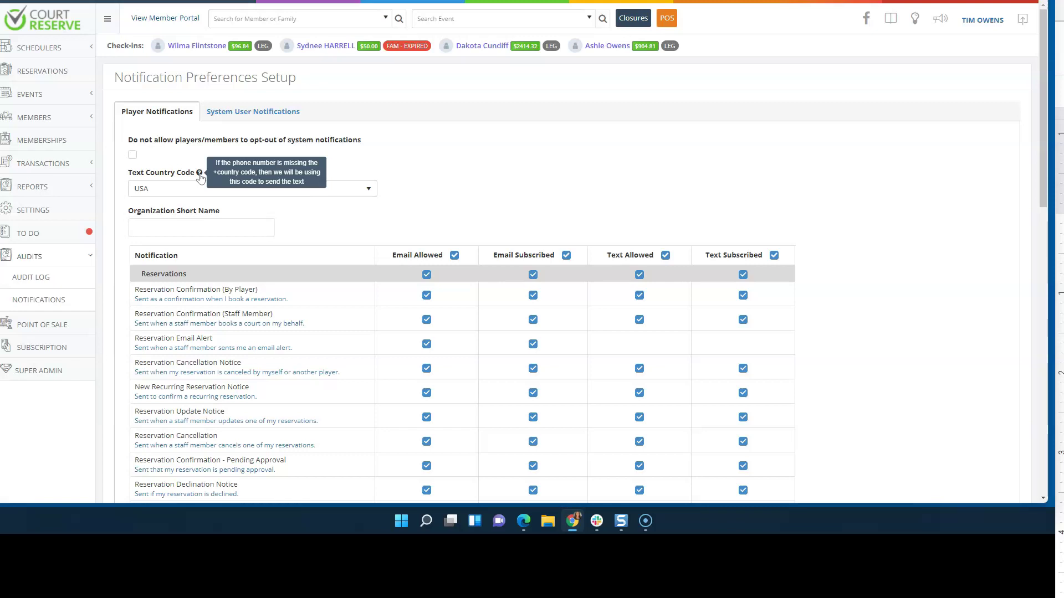
Keep USA as the text country code and enter TRSC as Organization Short Name.
{"action": "left_click", "coordinate": [194, 189]}
{"action": "left_click", "coordinate": [216, 167]}
{"action": "left_click", "coordinate": [209, 189]}
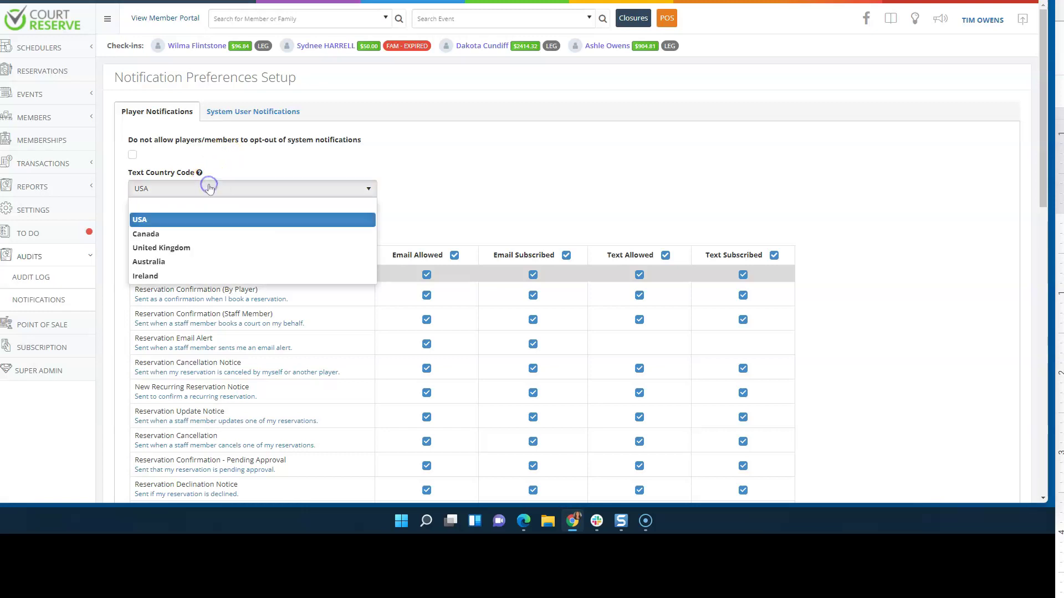
{"action": "left_click", "coordinate": [231, 166]}
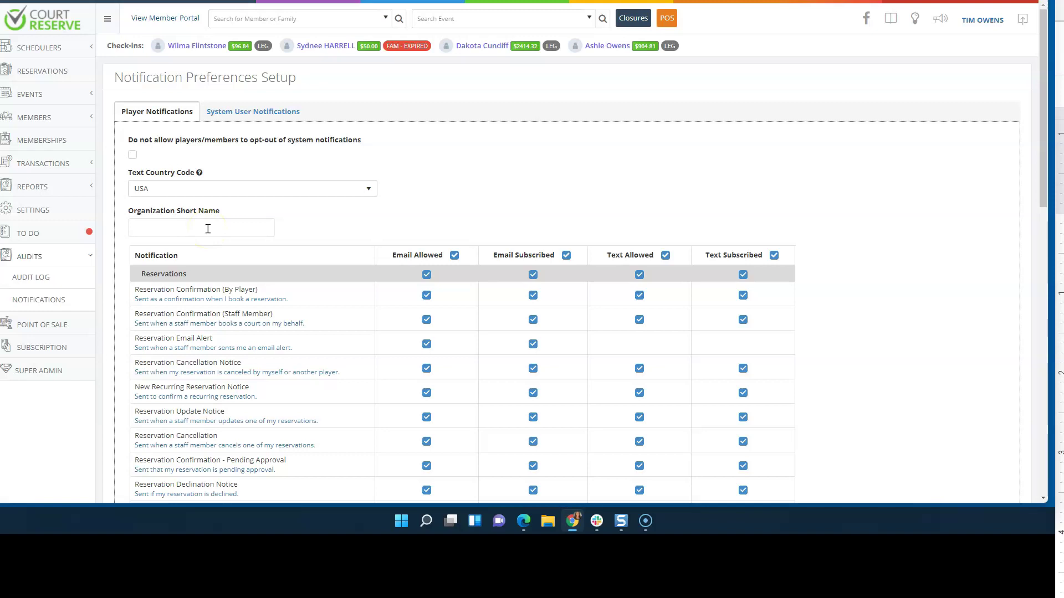
{"action": "left_click", "coordinate": [208, 229]}
{"action": "type", "text": "TRSC"}
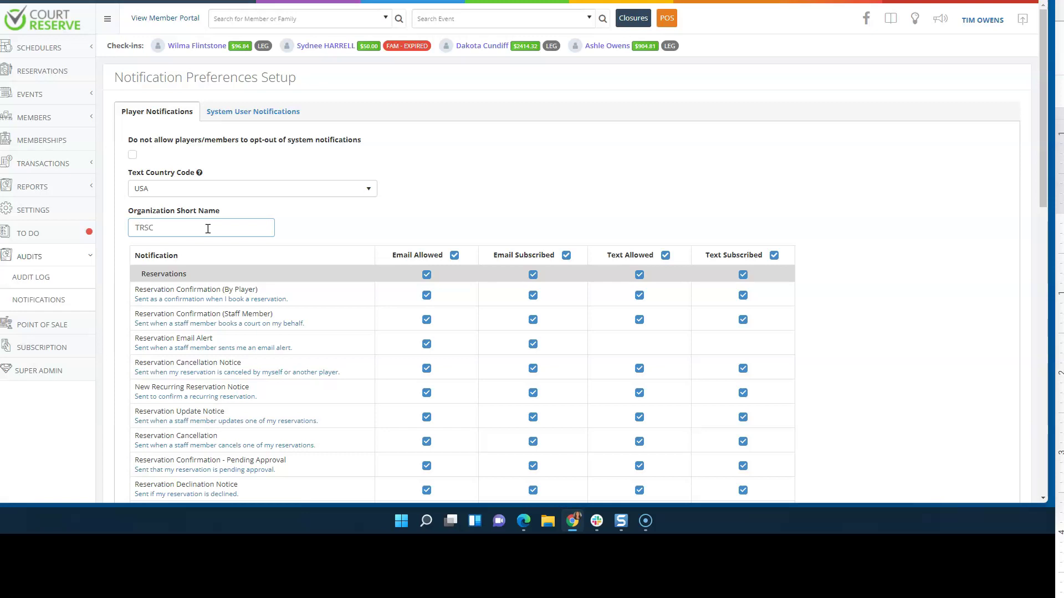
{"action": "left_click", "coordinate": [387, 227]}
{"action": "scroll", "coordinate": [443, 187], "scroll_direction": "down", "scroll_amount": 1}
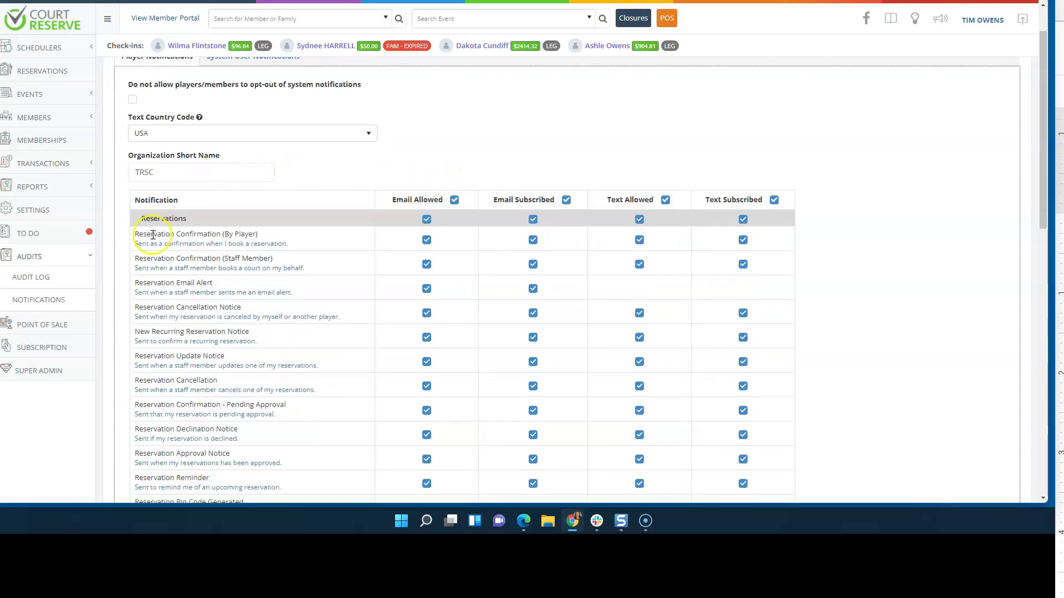
{"action": "scroll", "coordinate": [277, 263], "scroll_direction": "down", "scroll_amount": 3}
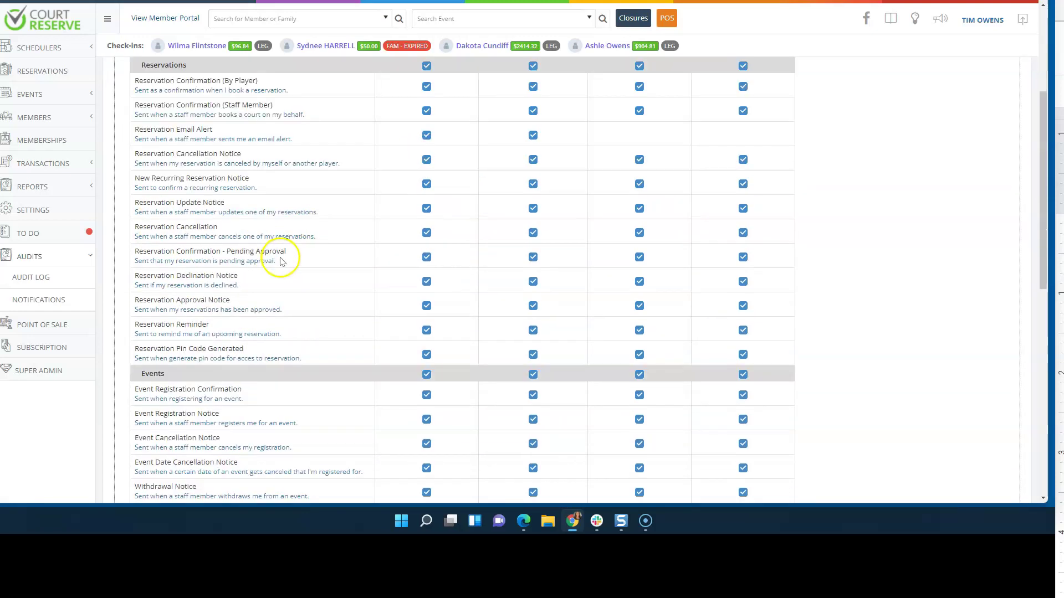
{"action": "scroll", "coordinate": [279, 260], "scroll_direction": "up", "scroll_amount": 1}
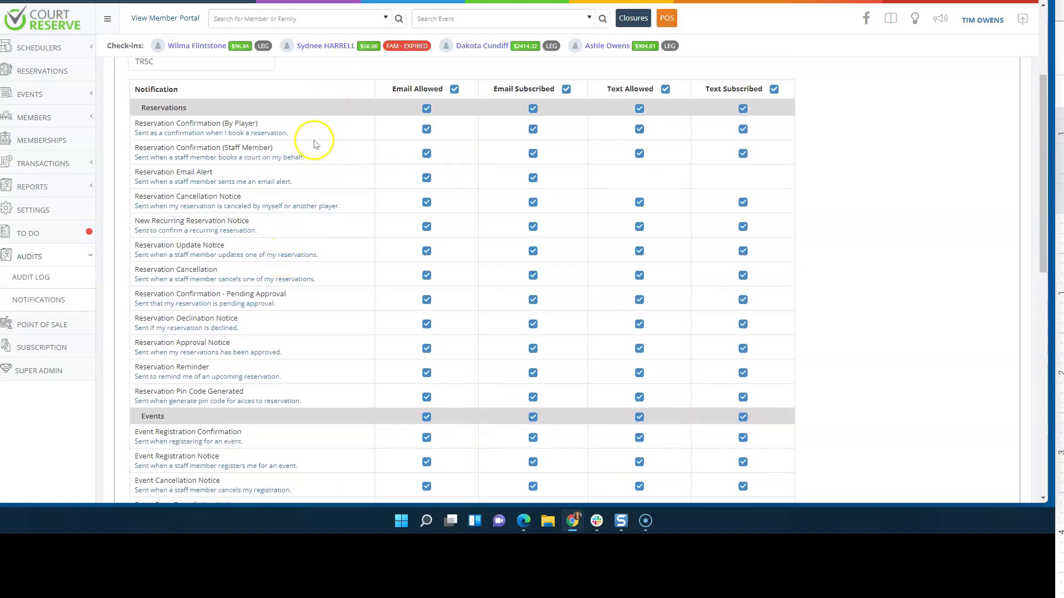
{"action": "scroll", "coordinate": [302, 138], "scroll_direction": "up", "scroll_amount": 3}
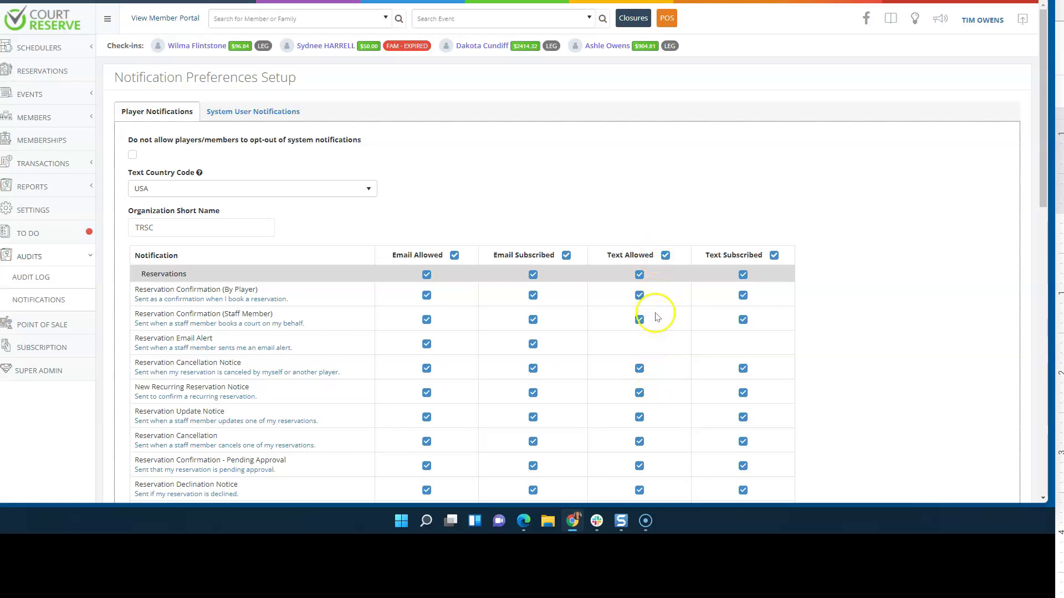
{"action": "scroll", "coordinate": [658, 315], "scroll_direction": "down", "scroll_amount": 3}
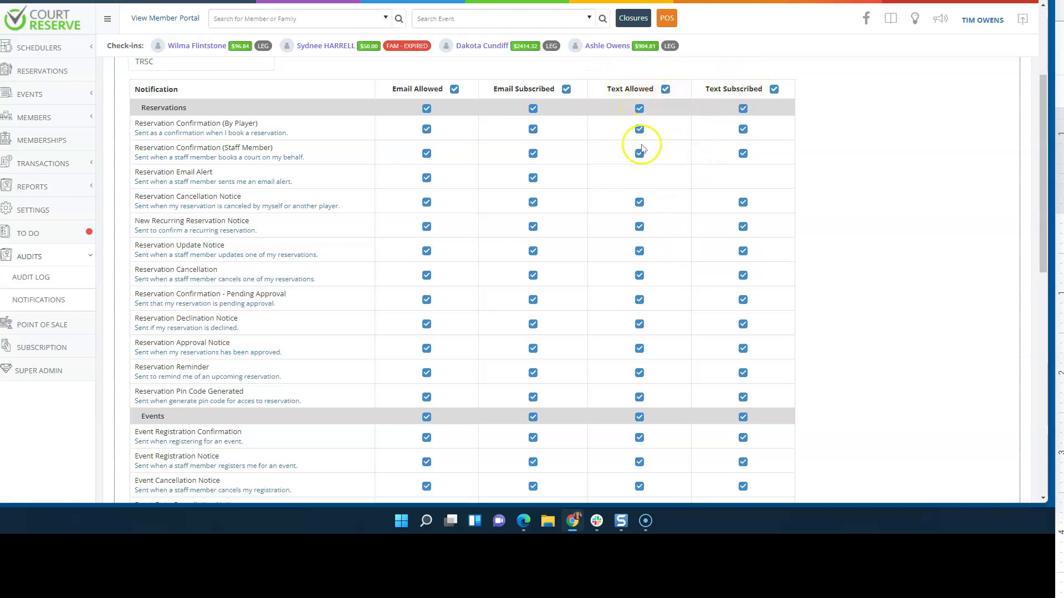
{"action": "scroll", "coordinate": [208, 110], "scroll_direction": "down", "scroll_amount": 5}
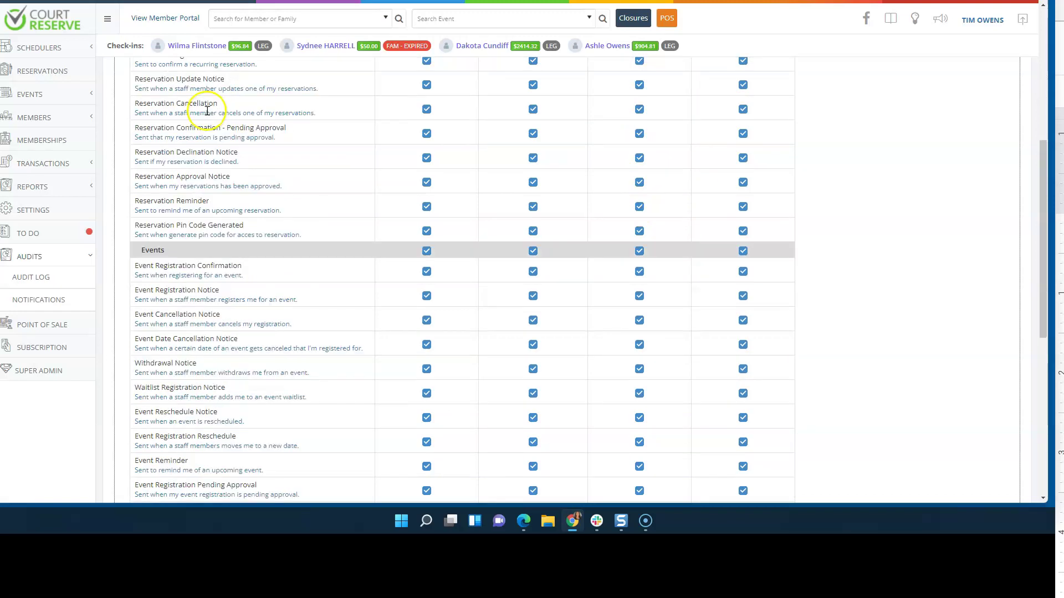
{"action": "scroll", "coordinate": [203, 106], "scroll_direction": "down", "scroll_amount": 5}
{"action": "scroll", "coordinate": [194, 107], "scroll_direction": "down", "scroll_amount": 4}
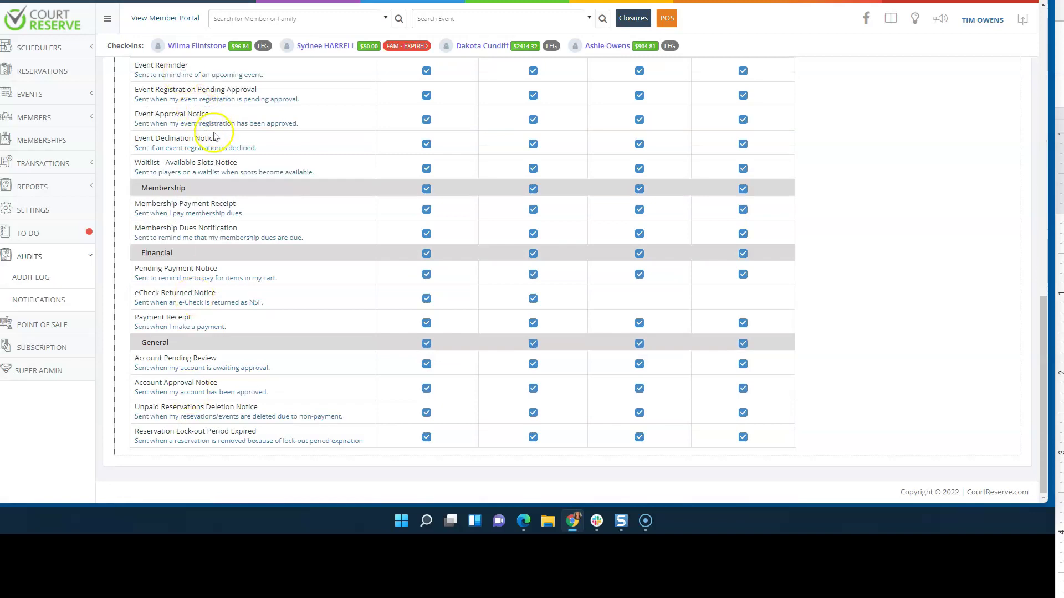
{"action": "scroll", "coordinate": [269, 141], "scroll_direction": "up", "scroll_amount": 2}
{"action": "scroll", "coordinate": [273, 159], "scroll_direction": "up", "scroll_amount": 6}
{"action": "scroll", "coordinate": [275, 164], "scroll_direction": "up", "scroll_amount": 5}
{"action": "scroll", "coordinate": [753, 194], "scroll_direction": "down", "scroll_amount": 1}
{"action": "scroll", "coordinate": [815, 195], "scroll_direction": "down", "scroll_amount": 1}
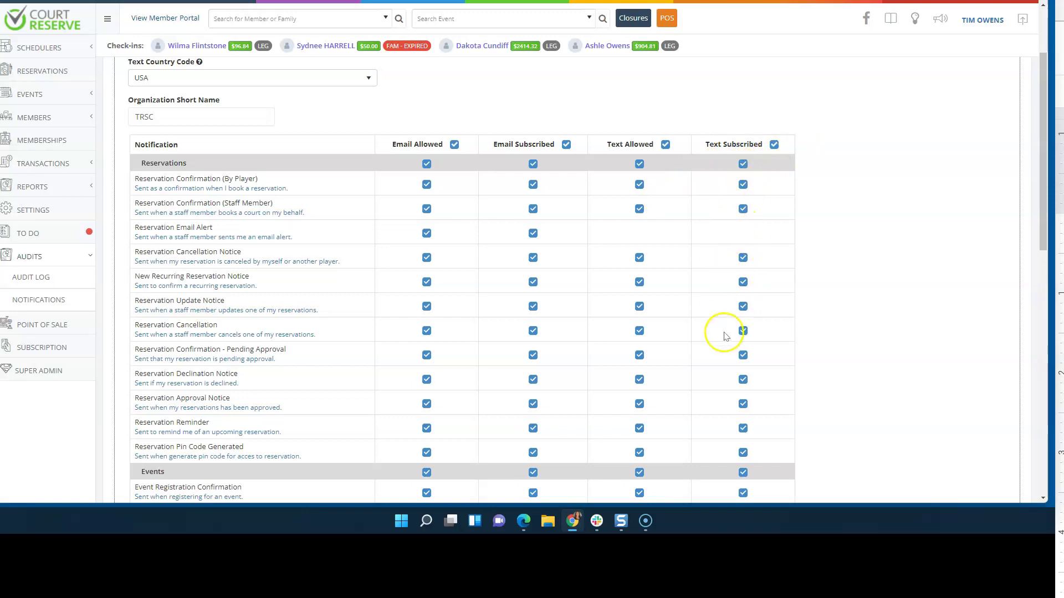
{"action": "scroll", "coordinate": [725, 332], "scroll_direction": "down", "scroll_amount": 1}
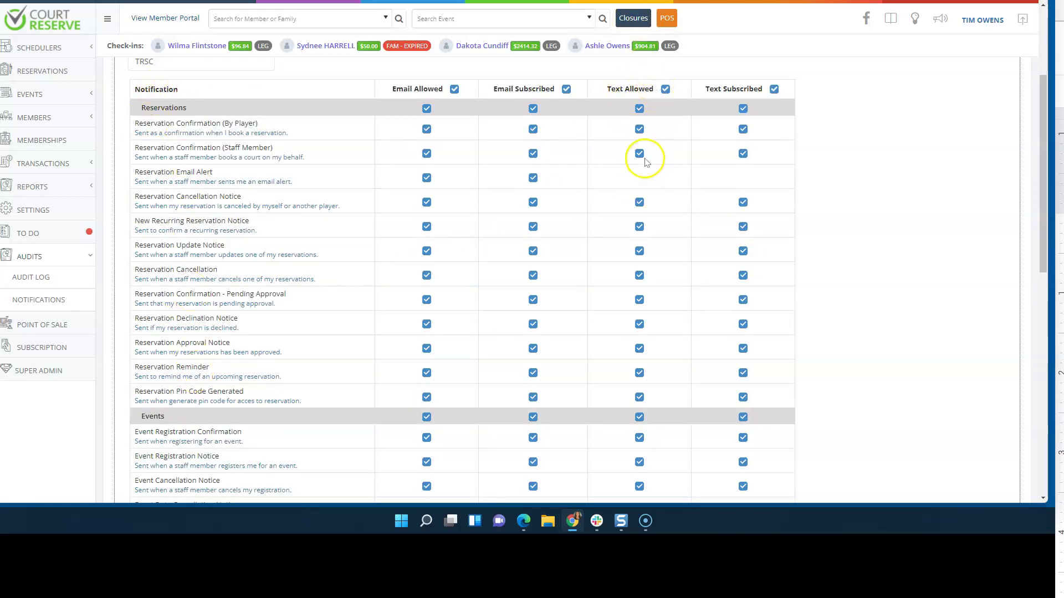
{"action": "scroll", "coordinate": [661, 241], "scroll_direction": "up", "scroll_amount": 3}
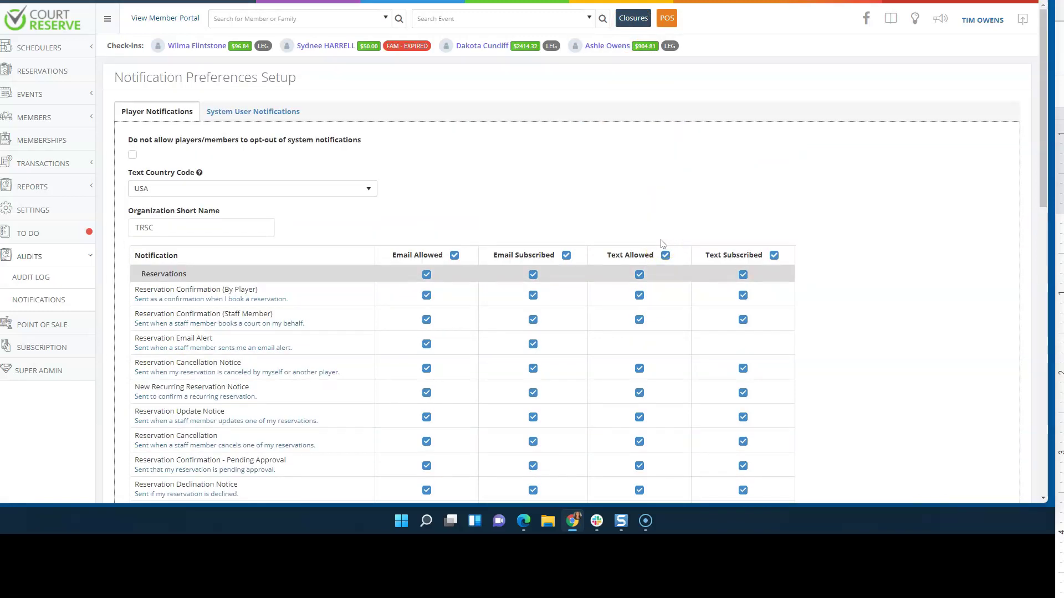
Open the Bulk Text page from the Members menu and scroll through the recipient grid.
{"action": "left_click", "coordinate": [34, 118]}
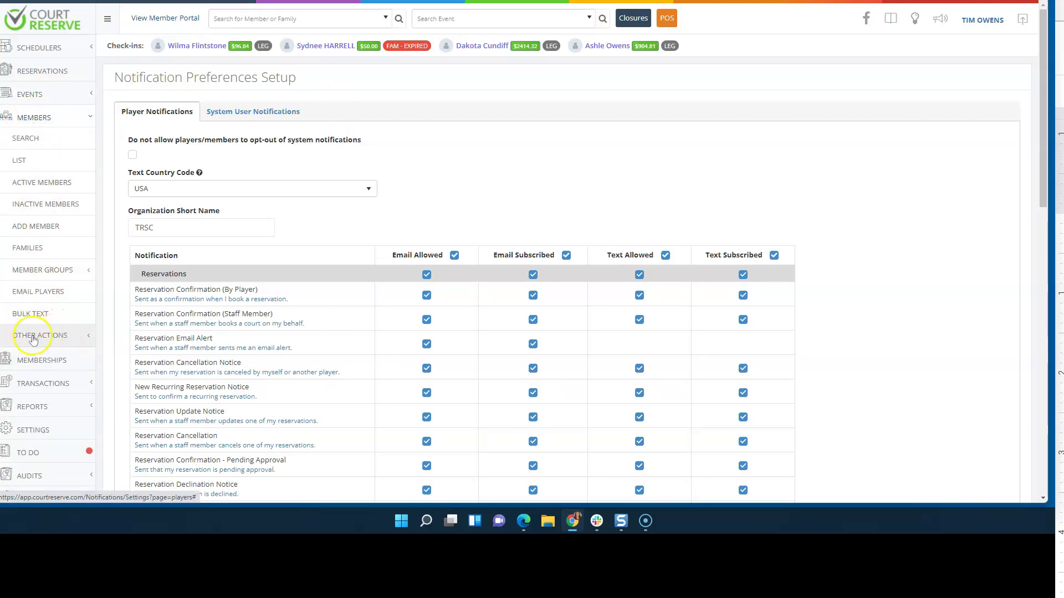
{"action": "left_click", "coordinate": [41, 319]}
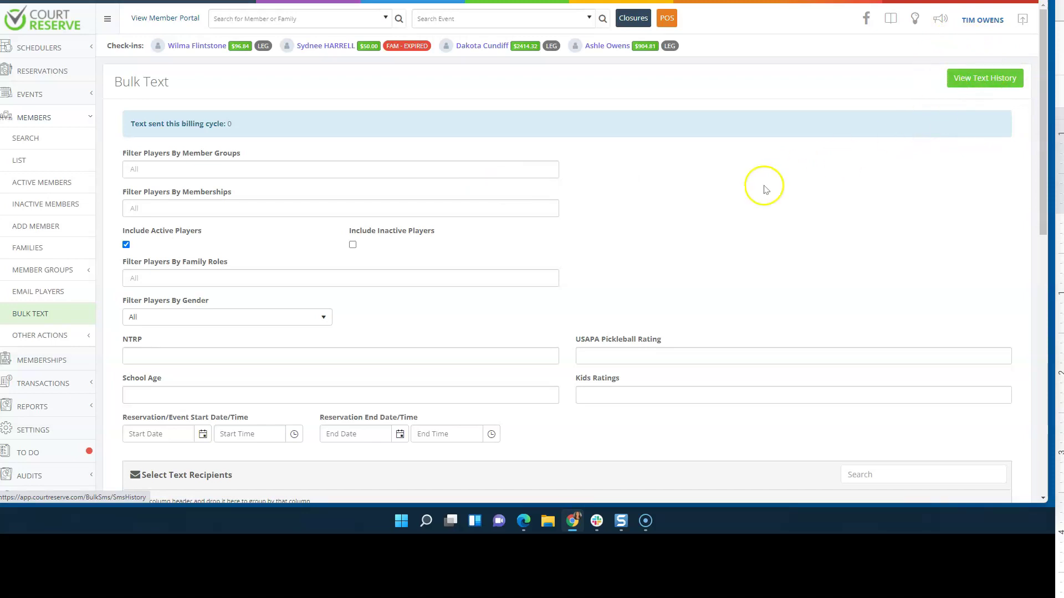
{"action": "scroll", "coordinate": [654, 194], "scroll_direction": "down", "scroll_amount": 1}
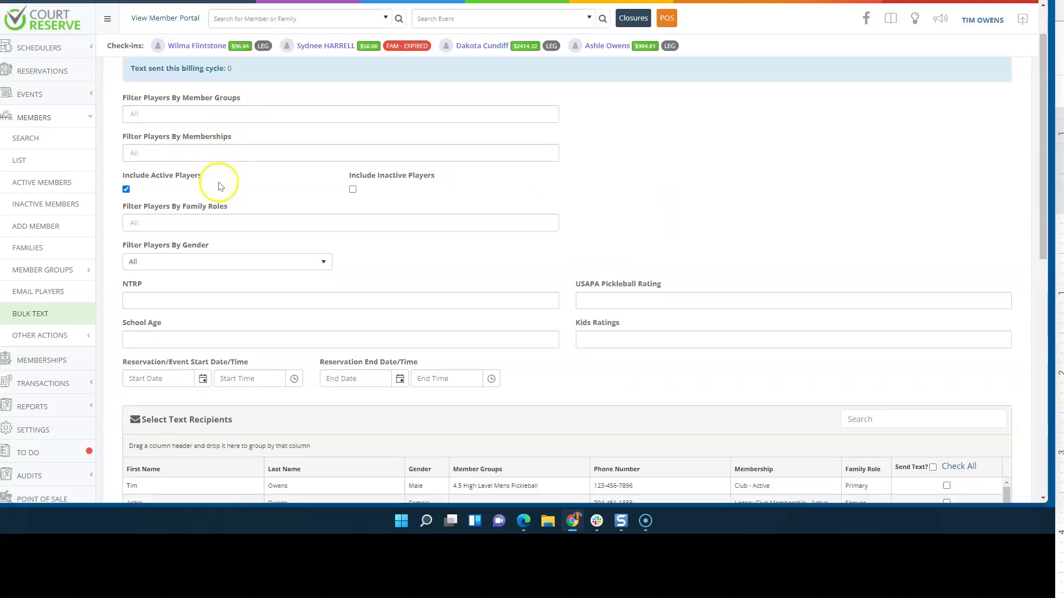
{"action": "scroll", "coordinate": [436, 192], "scroll_direction": "down", "scroll_amount": 2}
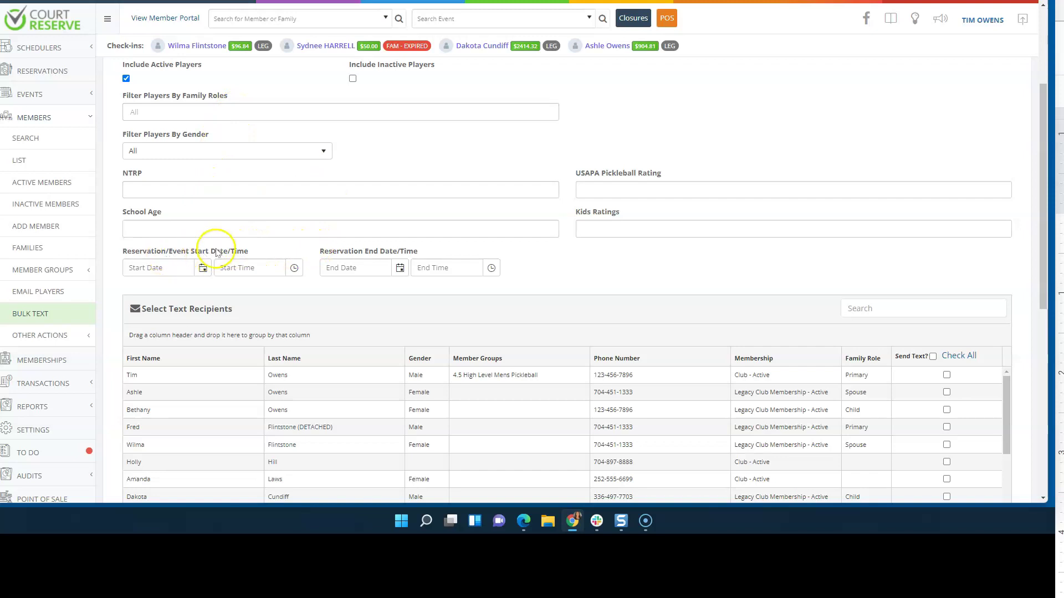
{"action": "scroll", "coordinate": [275, 256], "scroll_direction": "down", "scroll_amount": 1}
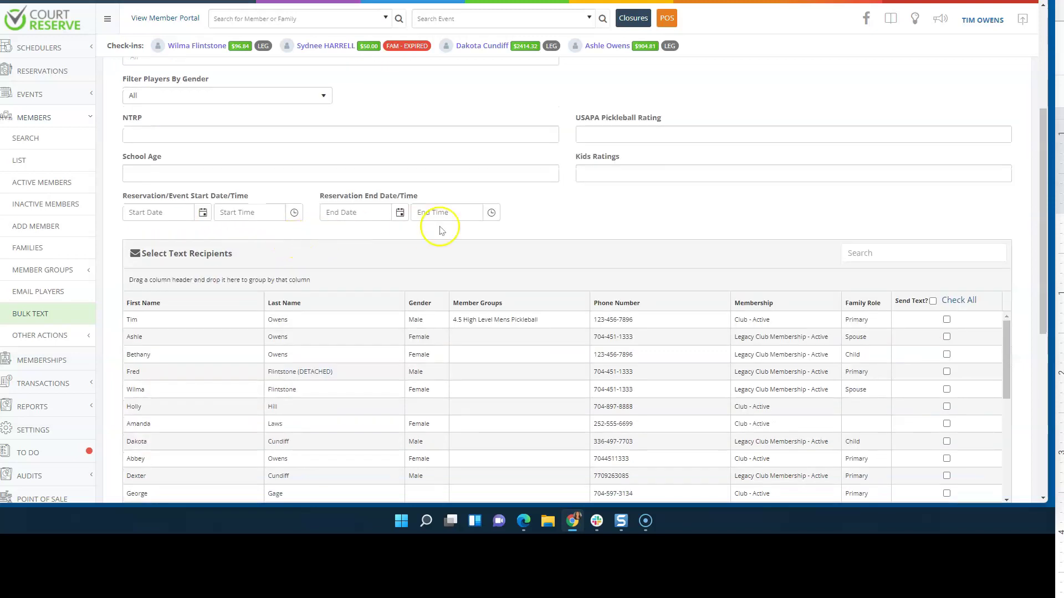
{"action": "scroll", "coordinate": [205, 204], "scroll_direction": "down", "scroll_amount": 1}
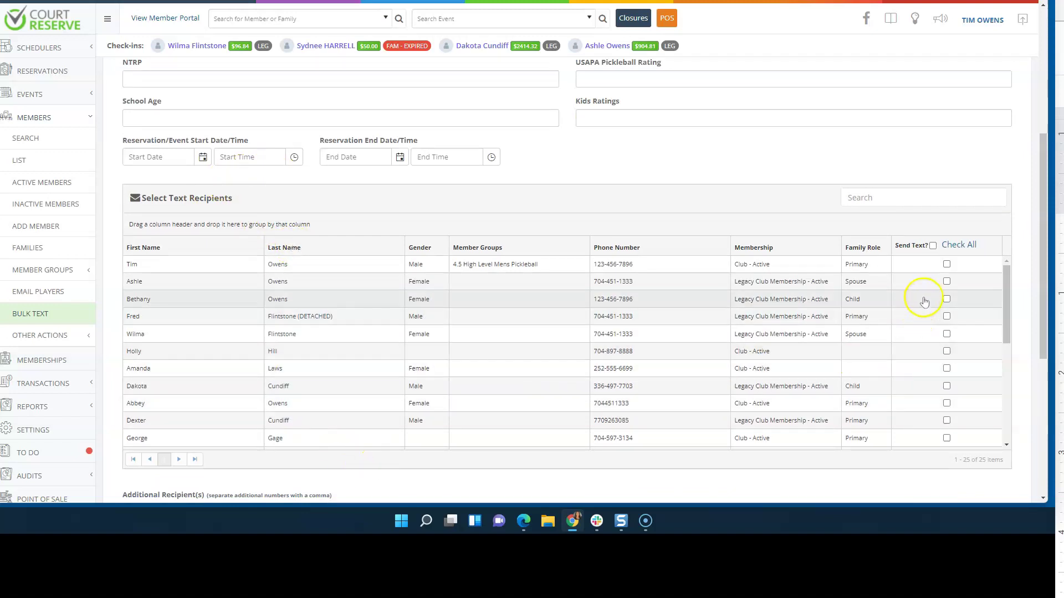
Tick Send Text? for the spouse member and one other member.
{"action": "left_click", "coordinate": [947, 282]}
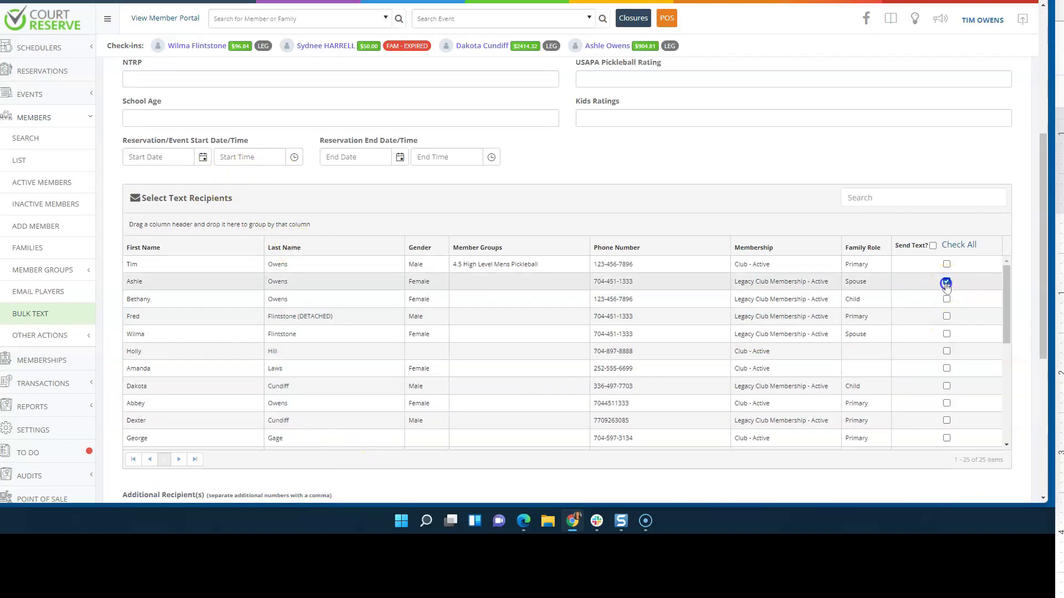
{"action": "left_click", "coordinate": [946, 316]}
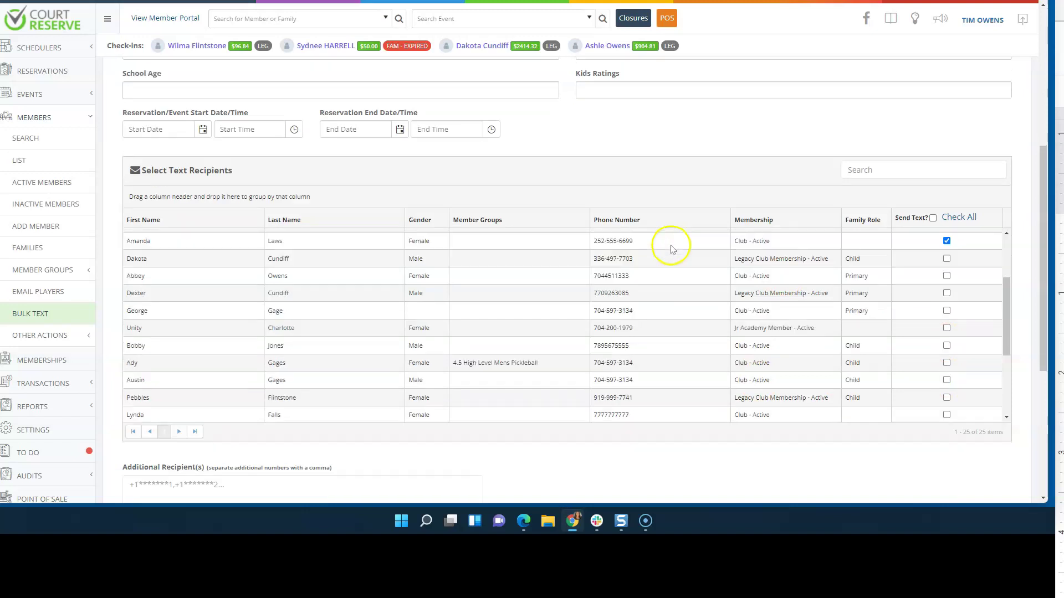
{"action": "scroll", "coordinate": [673, 252], "scroll_direction": "down", "scroll_amount": 3}
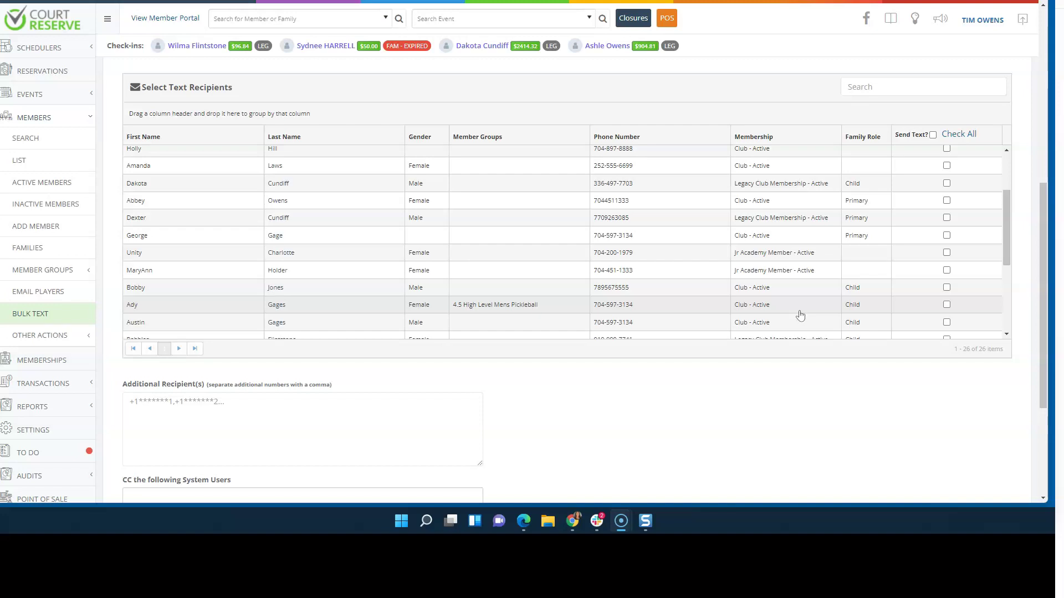
Paste the 'camp cancelled today due to rain' message and send the bulk text.
{"action": "scroll", "coordinate": [660, 220], "scroll_direction": "up", "scroll_amount": 1}
{"action": "scroll", "coordinate": [660, 221], "scroll_direction": "down", "scroll_amount": 5}
{"action": "scroll", "coordinate": [297, 228], "scroll_direction": "down", "scroll_amount": 5}
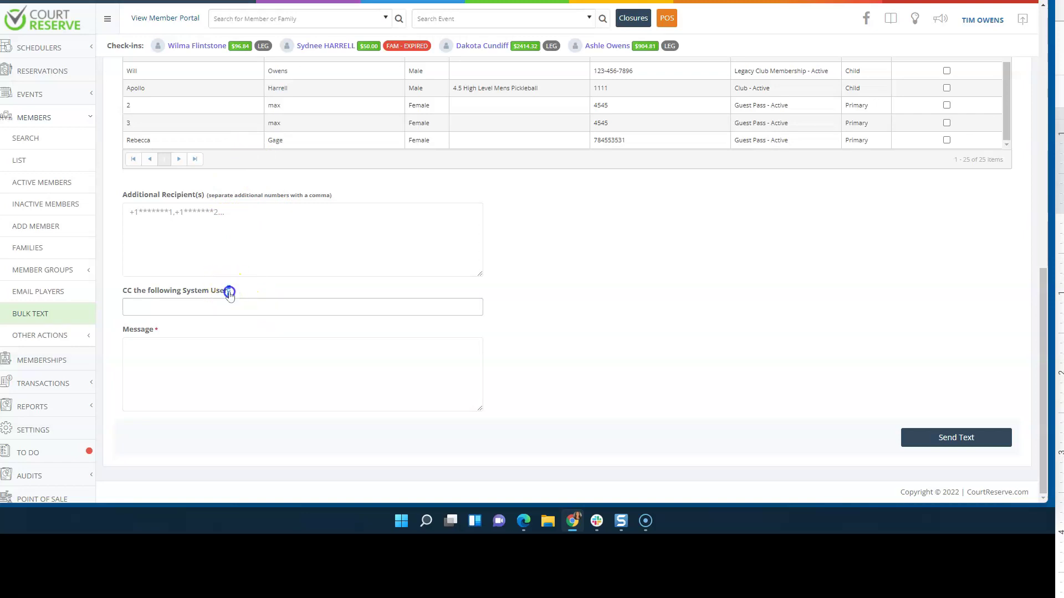
{"action": "mouse_move", "coordinate": [230, 290]}
{"action": "left_mouse_down"}
{"action": "mouse_move", "coordinate": [182, 294]}
{"action": "mouse_move", "coordinate": [240, 292]}
{"action": "left_mouse_up"}
{"action": "left_click", "coordinate": [153, 357]}
{"action": "type", "text": "There will be no camp today due to rain but we will see you next Tuesday on Court 5 at 3:00. Please remember to bring additional shoes and always bring your smile! Let's have fun"}
{"action": "left_click_drag", "start_coordinate": [129, 347], "coordinate": [452, 362]}
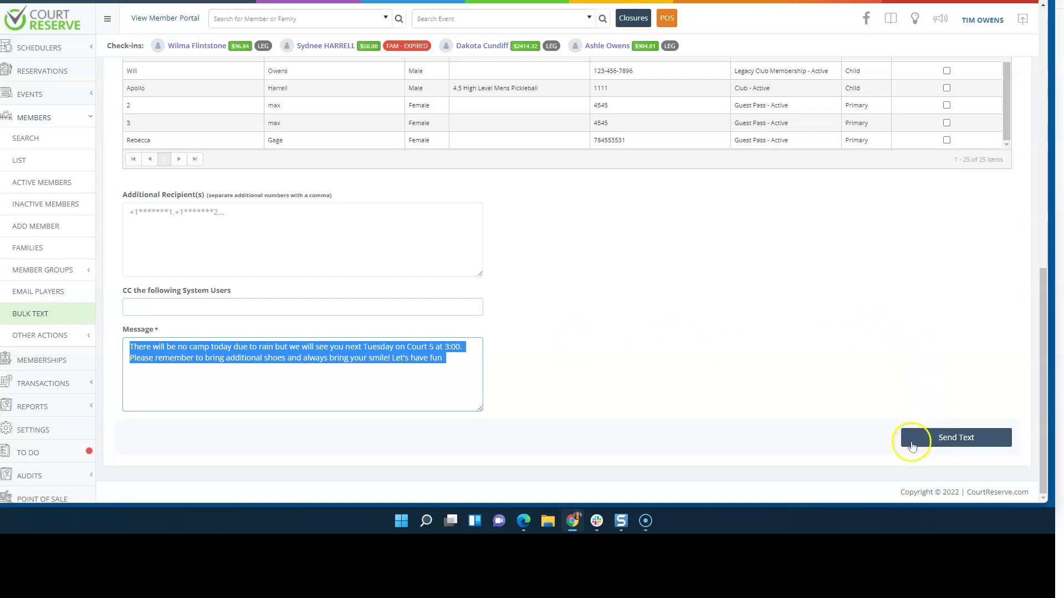
{"action": "left_click", "coordinate": [958, 443]}
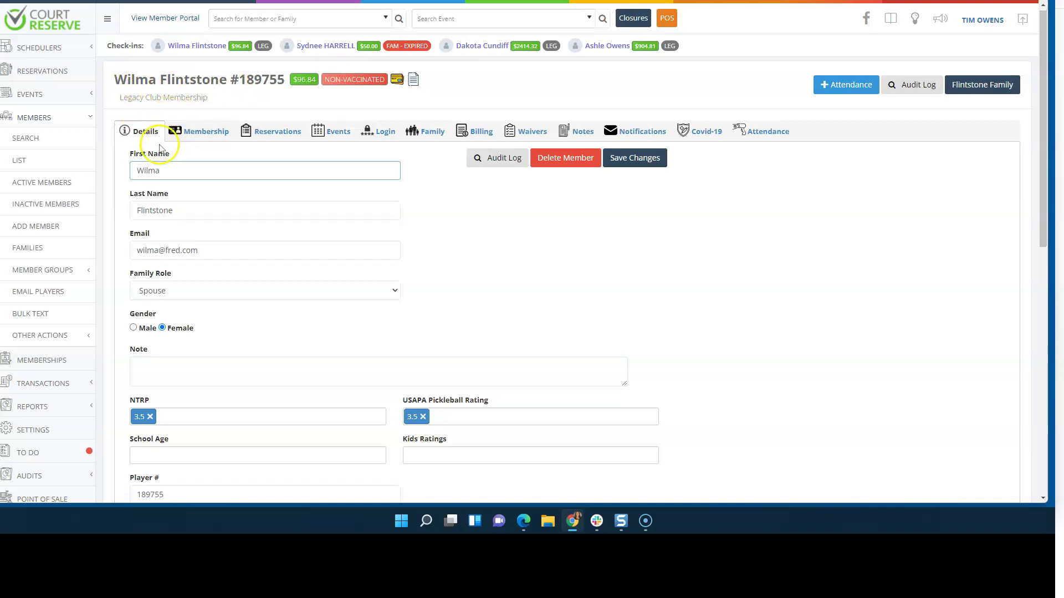
Scroll the member profile to review the phone and text opt-out fields.
{"action": "scroll", "coordinate": [155, 144], "scroll_direction": "down", "scroll_amount": 1}
{"action": "scroll", "coordinate": [153, 144], "scroll_direction": "down", "scroll_amount": 2}
{"action": "scroll", "coordinate": [151, 145], "scroll_direction": "down", "scroll_amount": 2}
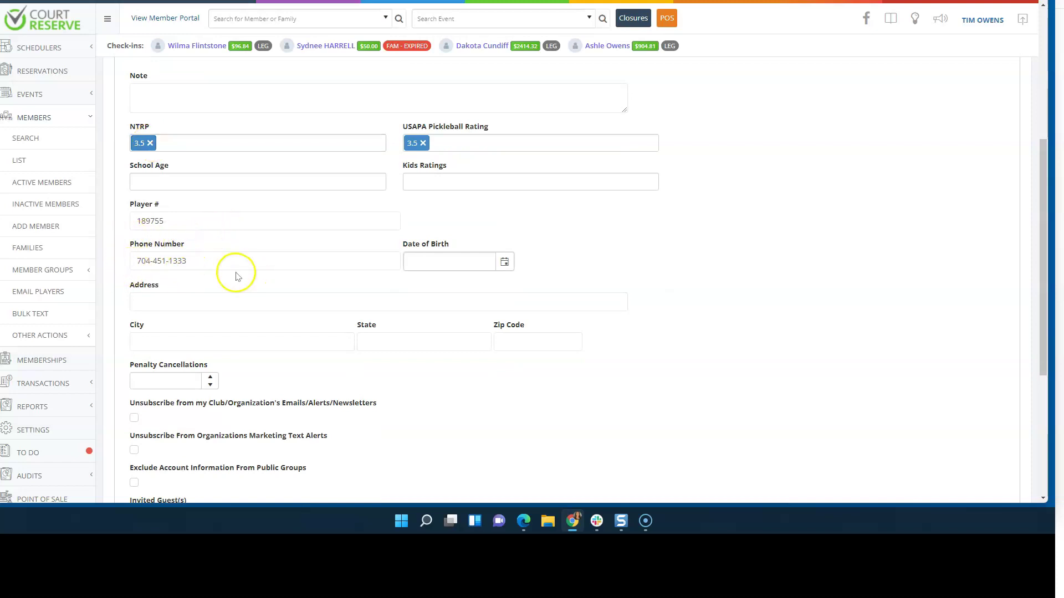
Open Settings and the Sign-Up Form settings page.
{"action": "left_click", "coordinate": [47, 430]}
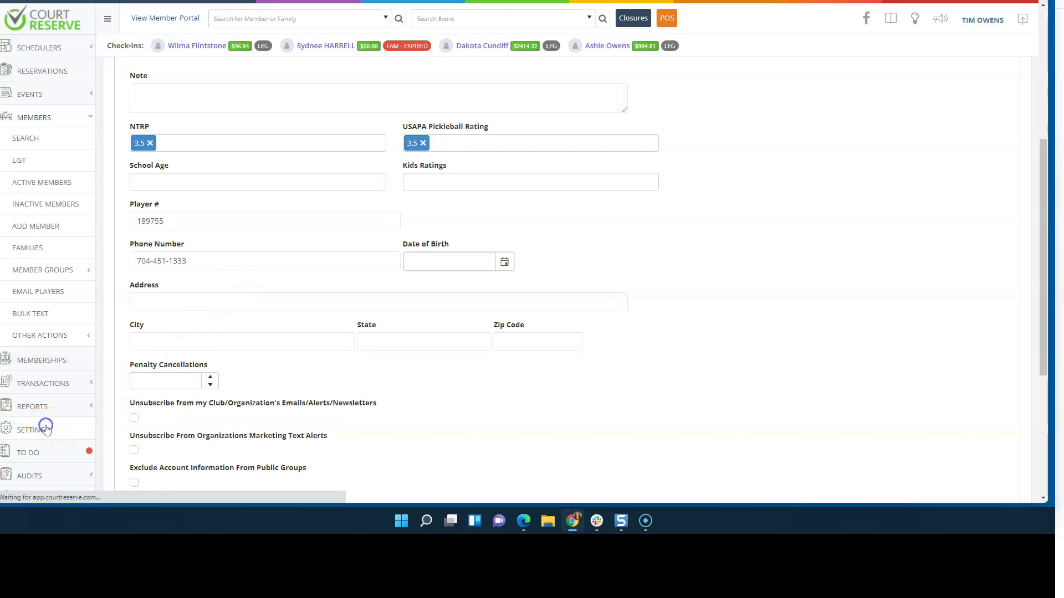
{"action": "scroll", "coordinate": [167, 300], "scroll_direction": "down", "scroll_amount": 4}
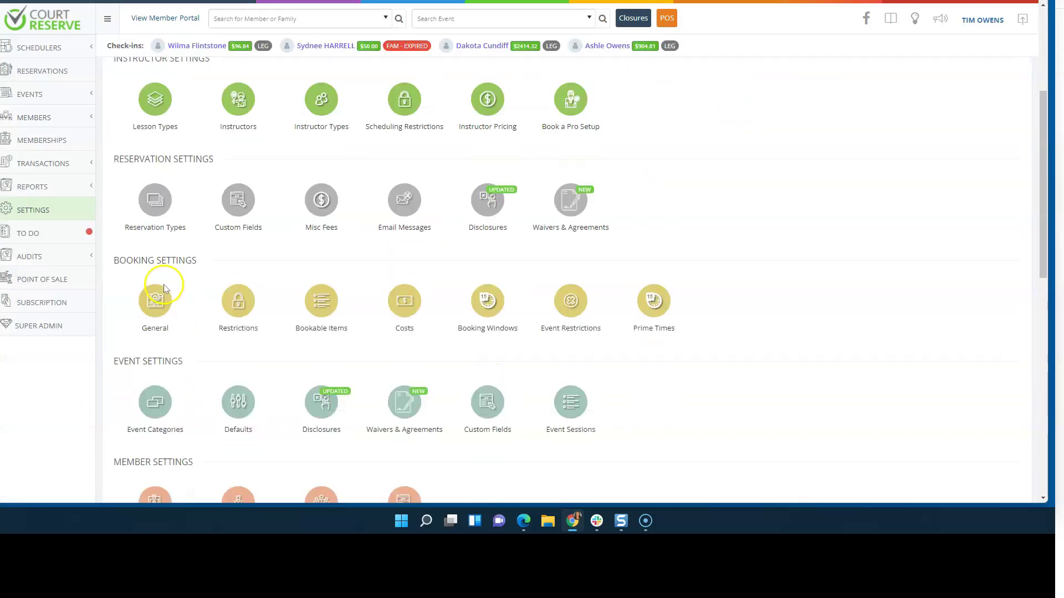
{"action": "scroll", "coordinate": [156, 277], "scroll_direction": "down", "scroll_amount": 3}
{"action": "scroll", "coordinate": [156, 268], "scroll_direction": "down", "scroll_amount": 2}
{"action": "left_click", "coordinate": [239, 324]}
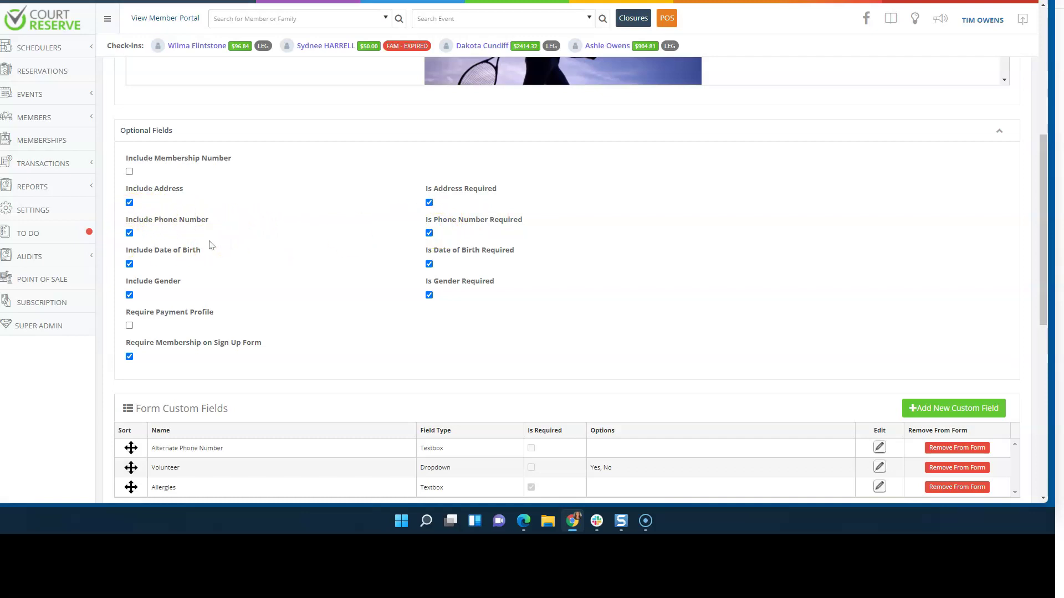
Open System Users from Settings and edit the main admin user's row.
{"action": "left_click", "coordinate": [20, 213]}
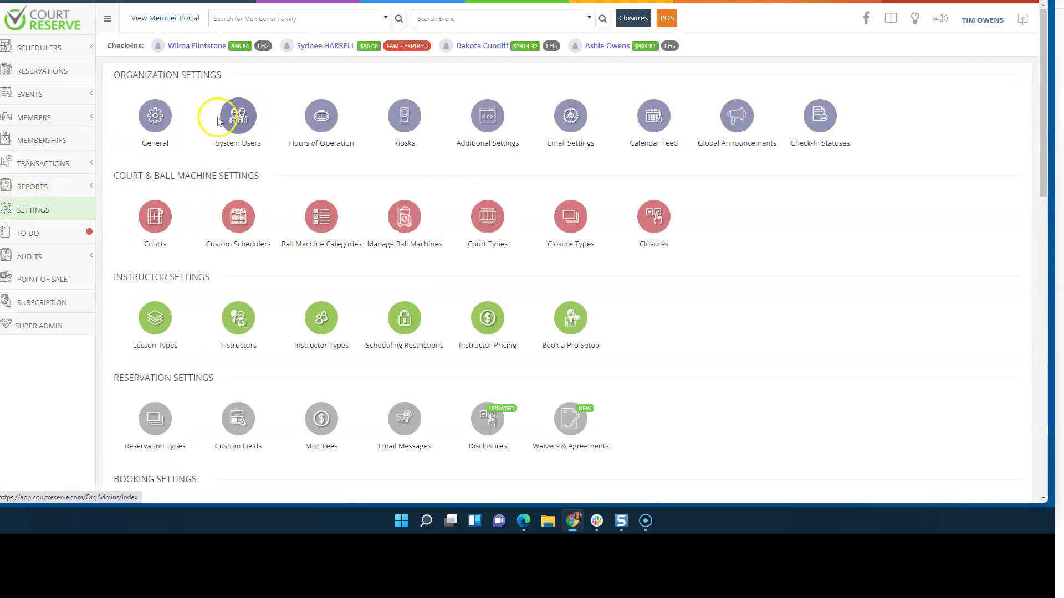
{"action": "left_click", "coordinate": [235, 118]}
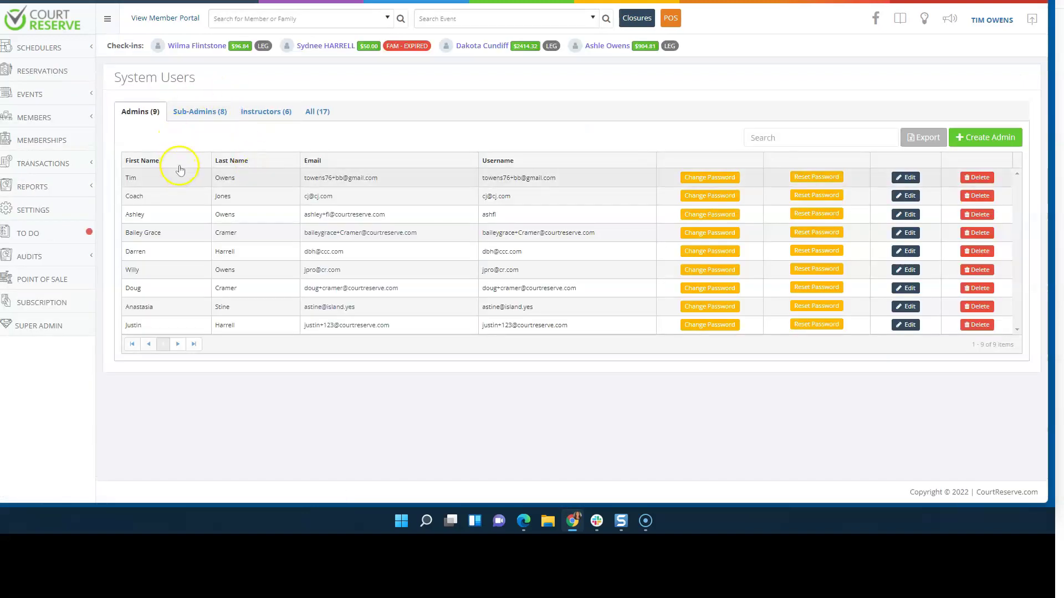
{"action": "left_click", "coordinate": [894, 178]}
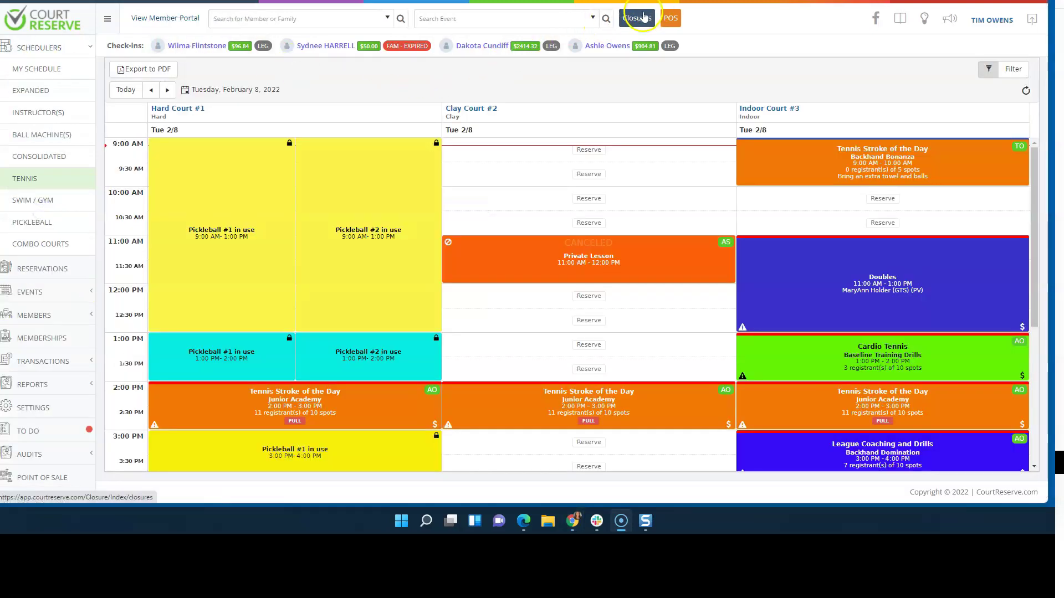
{"action": "left_click", "coordinate": [637, 19]}
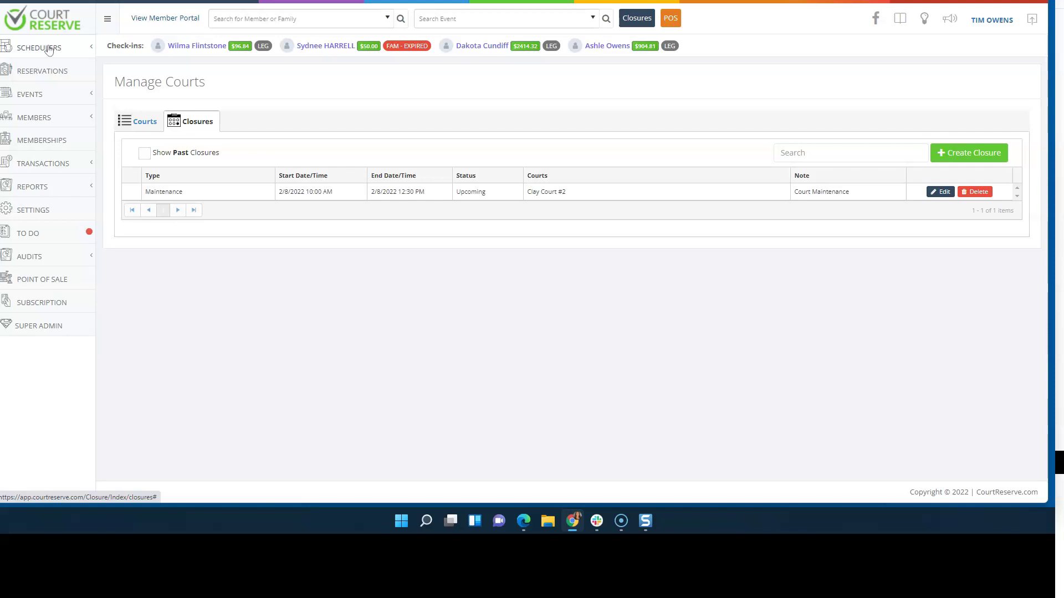
{"action": "left_click", "coordinate": [48, 50]}
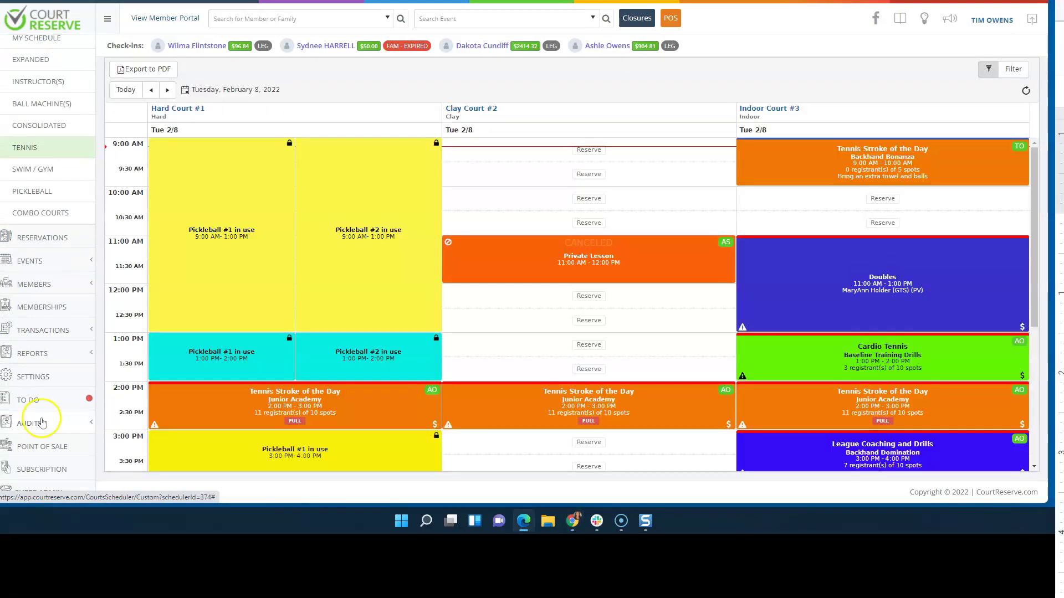
Open Audits > Notifications and review the Notified By, Text Status and Date filters.
{"action": "left_click", "coordinate": [50, 425]}
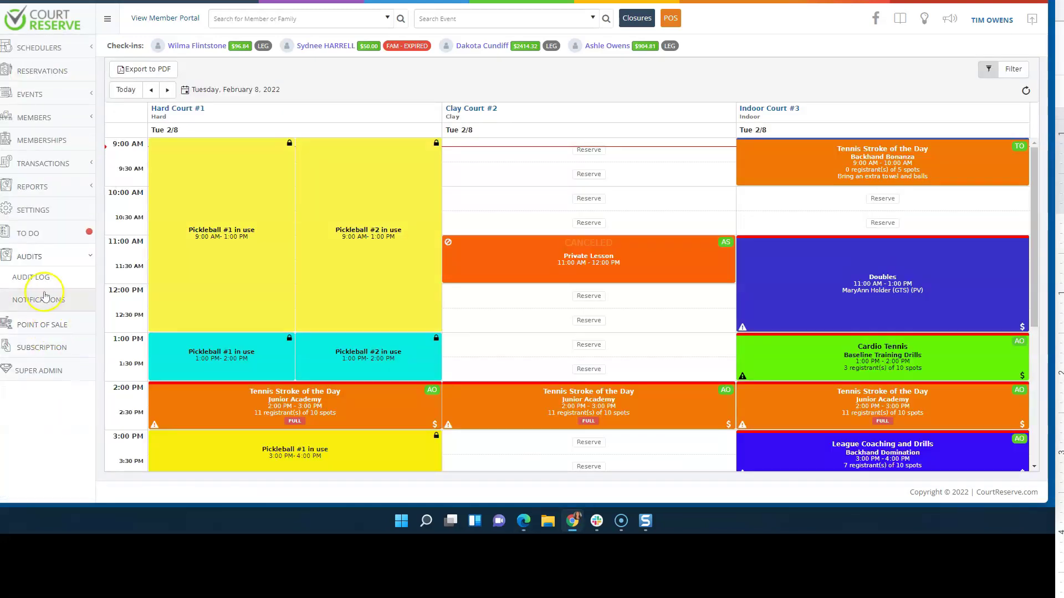
{"action": "left_click", "coordinate": [43, 296]}
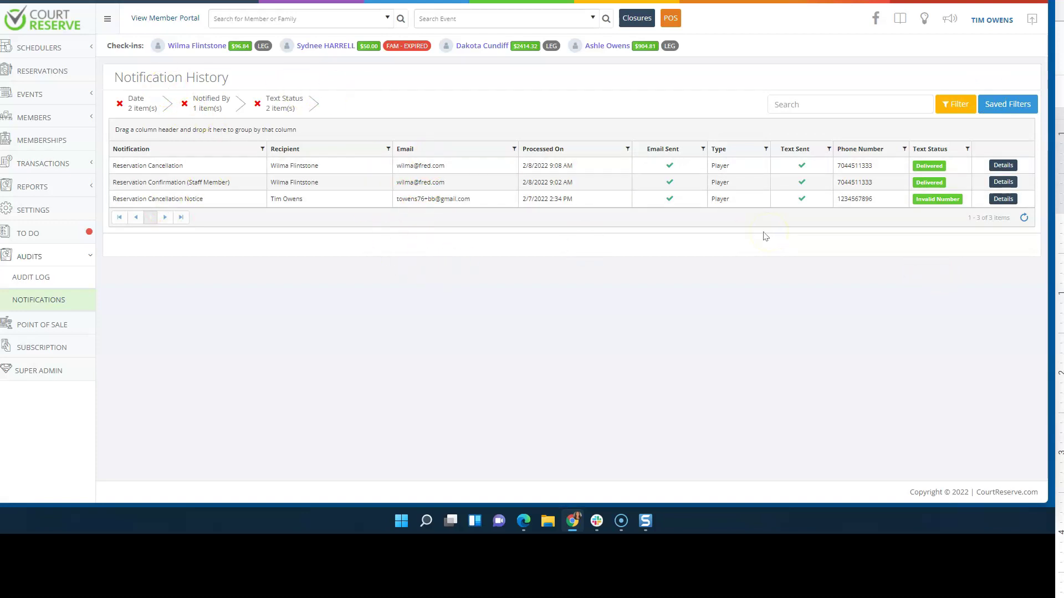
{"action": "left_click", "coordinate": [957, 104]}
{"action": "left_click", "coordinate": [825, 40]}
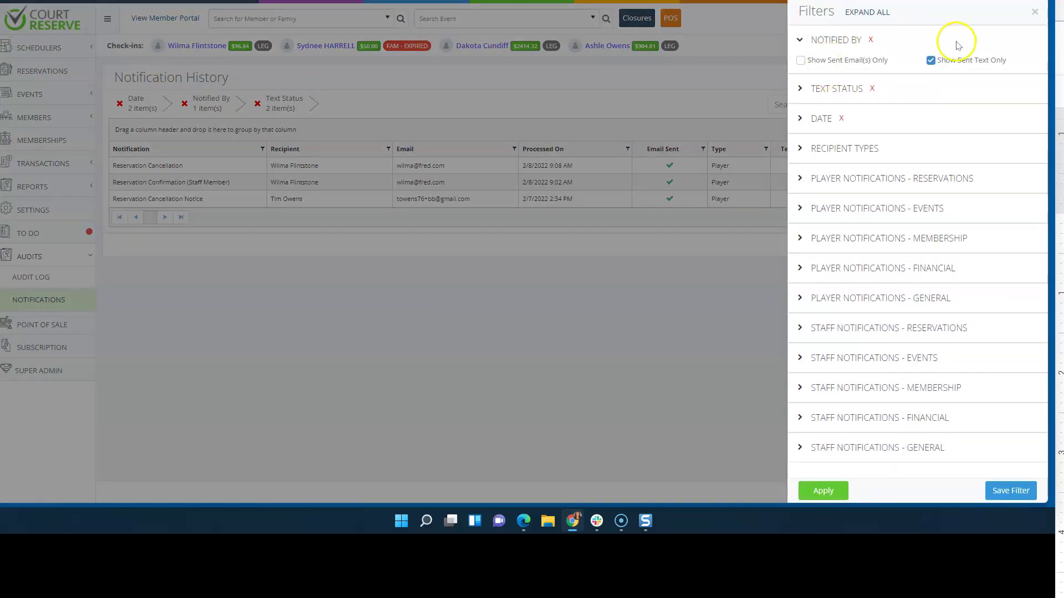
{"action": "left_click", "coordinate": [834, 91]}
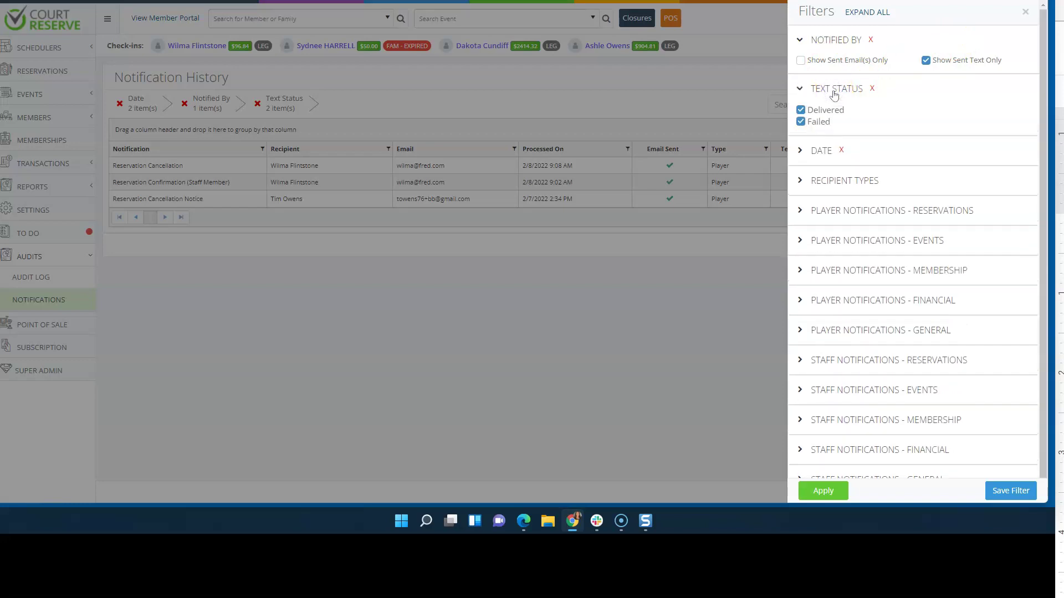
{"action": "left_click", "coordinate": [822, 155]}
{"action": "left_click", "coordinate": [773, 272]}
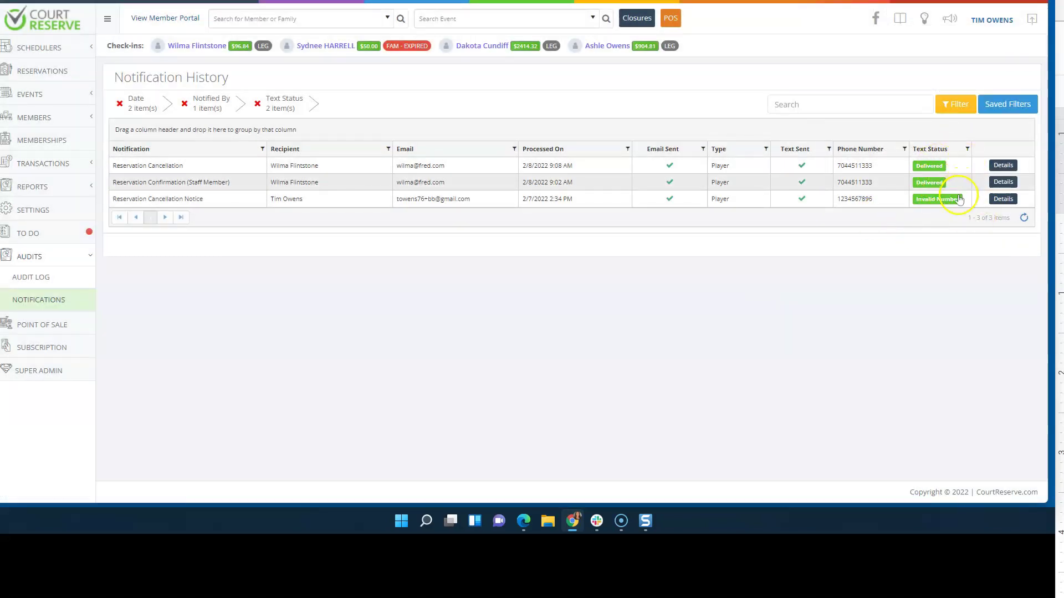
{"action": "mouse_move", "coordinate": [936, 200]}
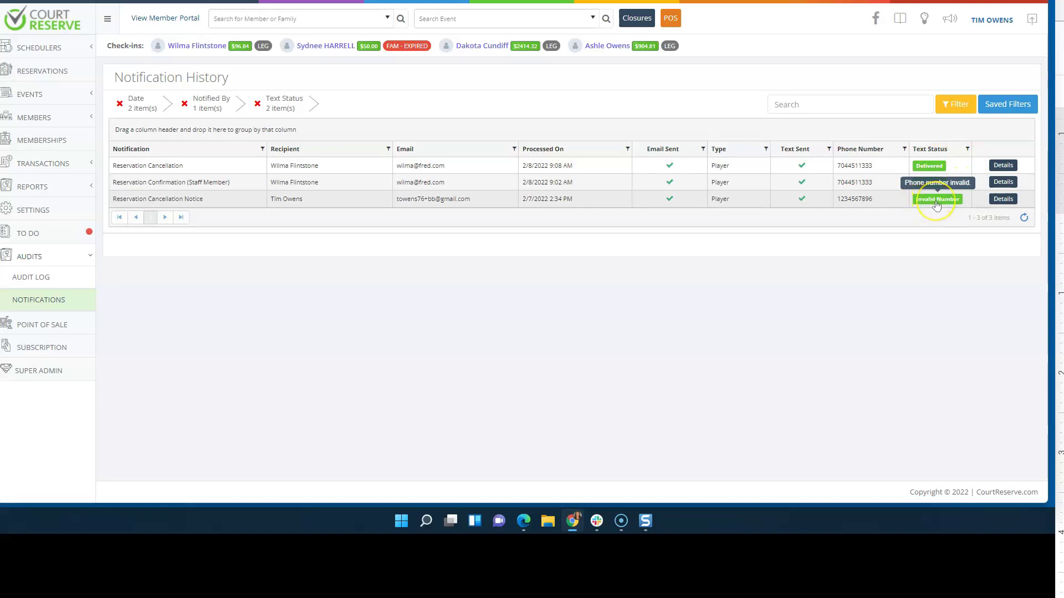
{"action": "left_click", "coordinate": [1004, 201]}
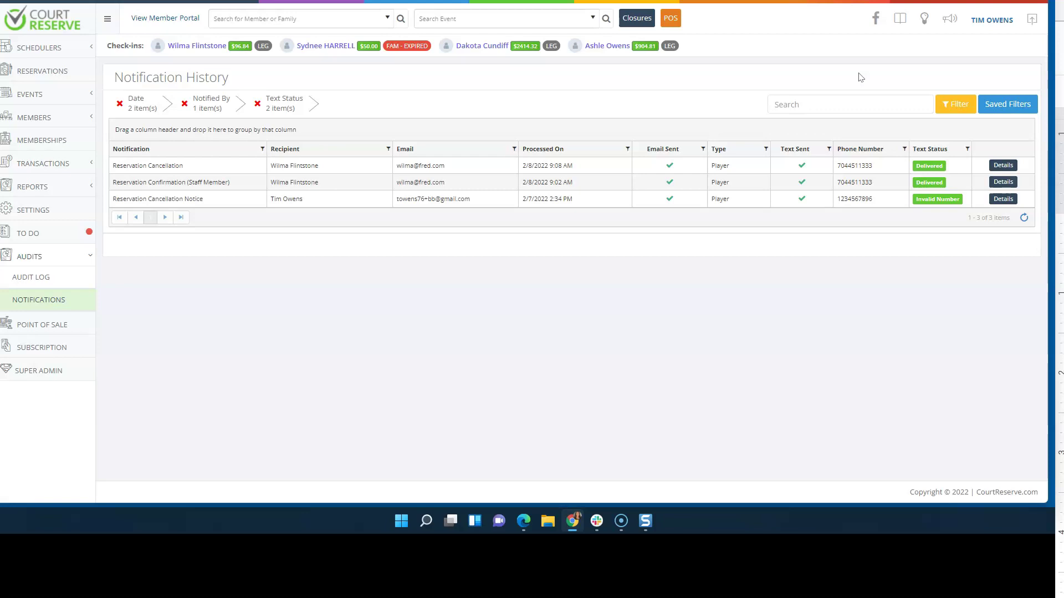
{"action": "left_click", "coordinate": [827, 95]}
{"action": "left_click", "coordinate": [831, 97]}
{"action": "left_click", "coordinate": [876, 18]}
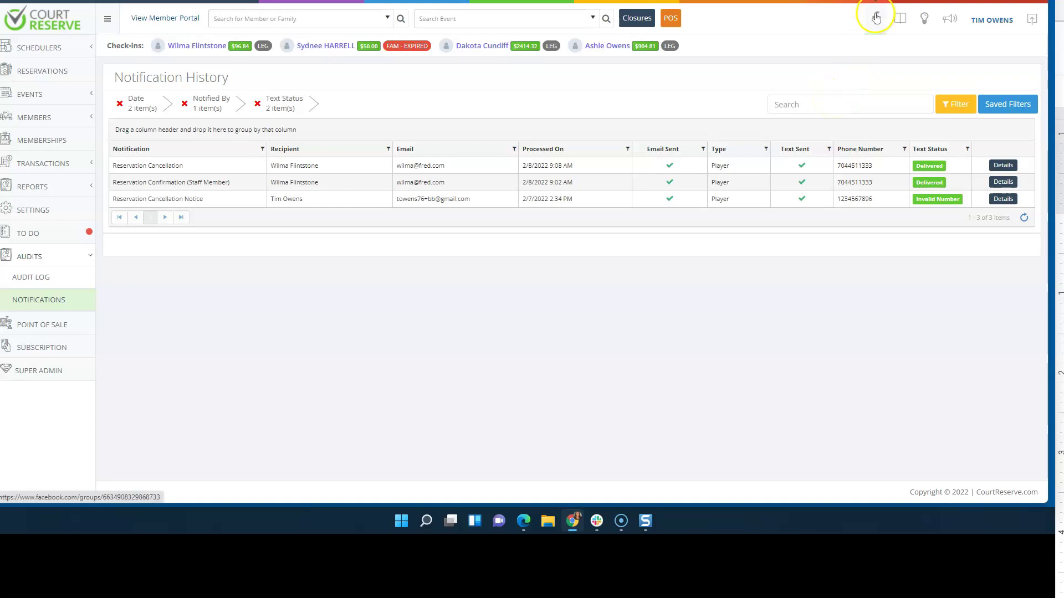